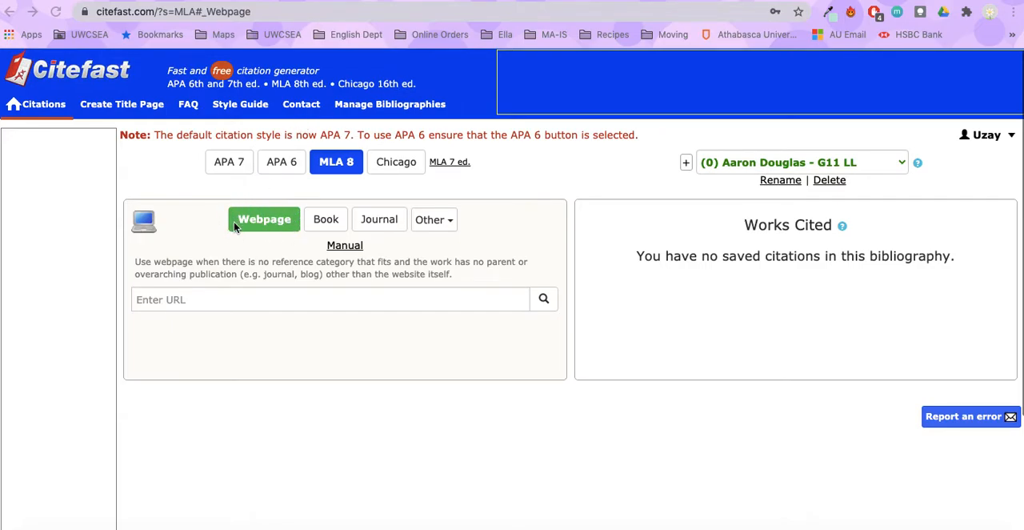
Start a new MLA 8 citation for a web image.
click(450, 224)
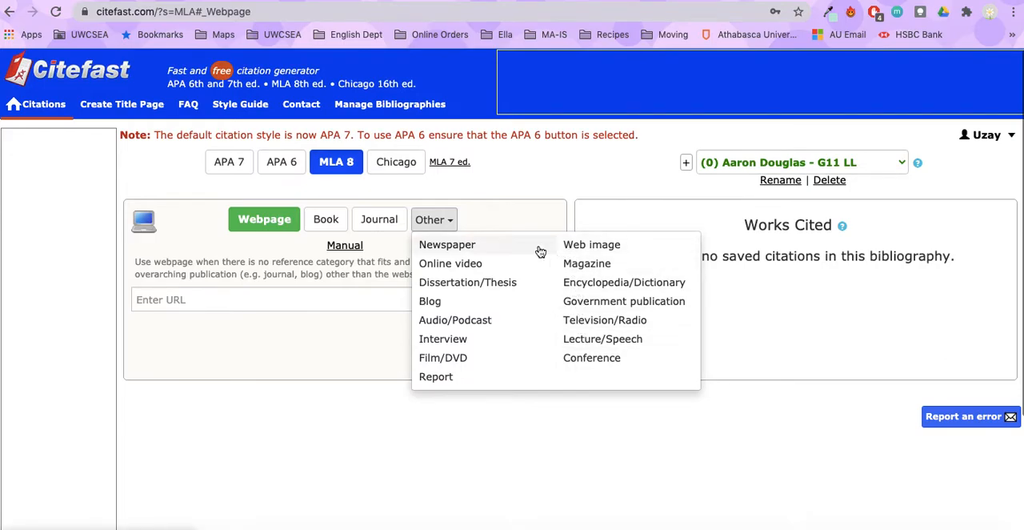
click(596, 248)
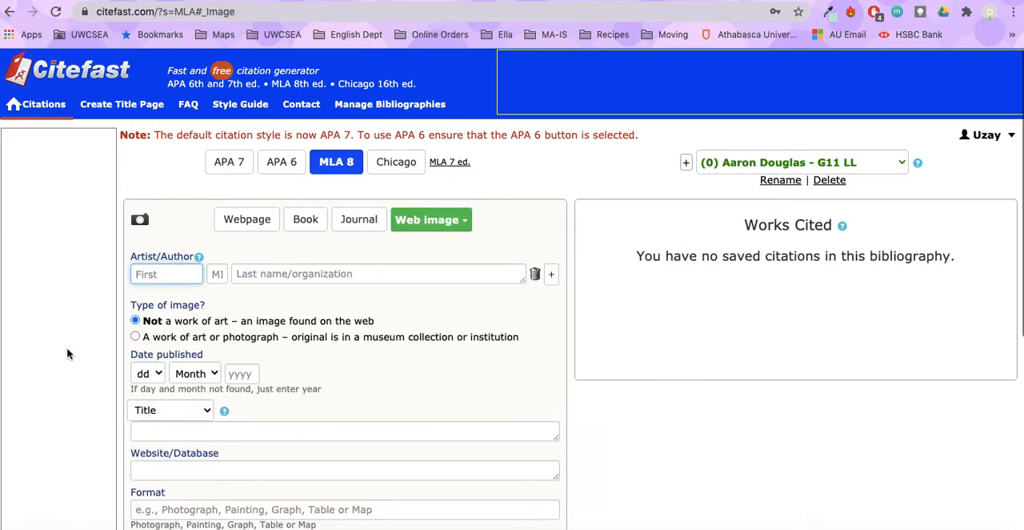
scroll(68, 353, down, 2)
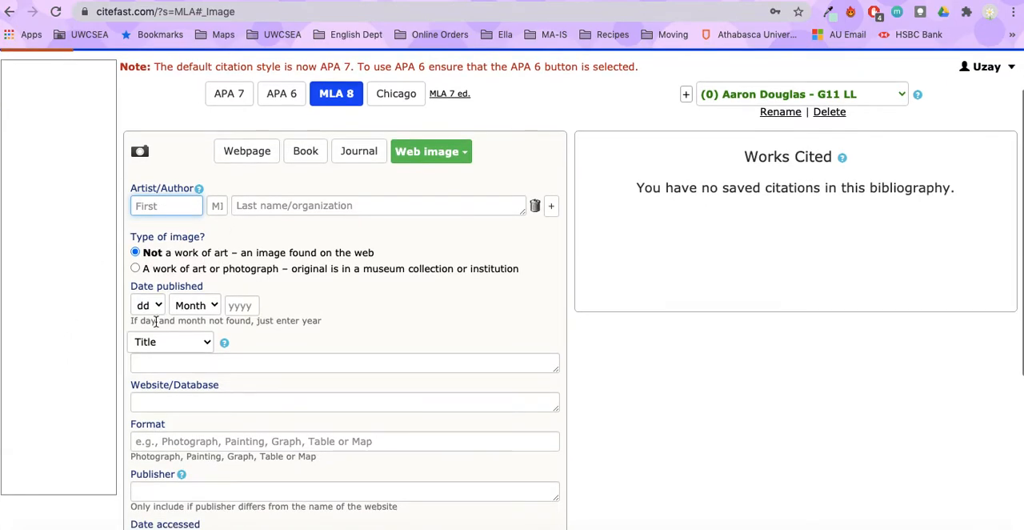
scroll(96, 432, up, 2)
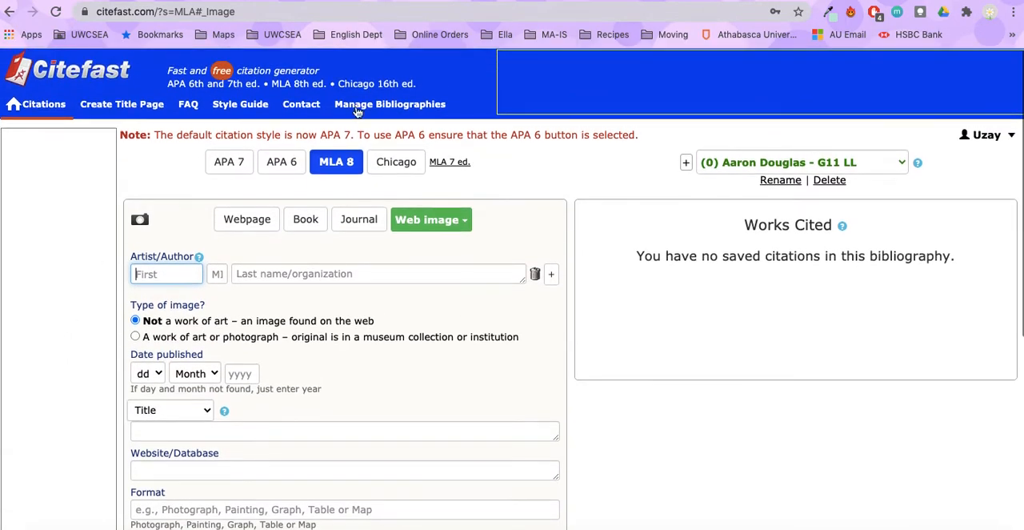
Find the artist of the New York mural in the Widewalls article and enter Case as the artist's last name in the Citefast form.
click(950, 0)
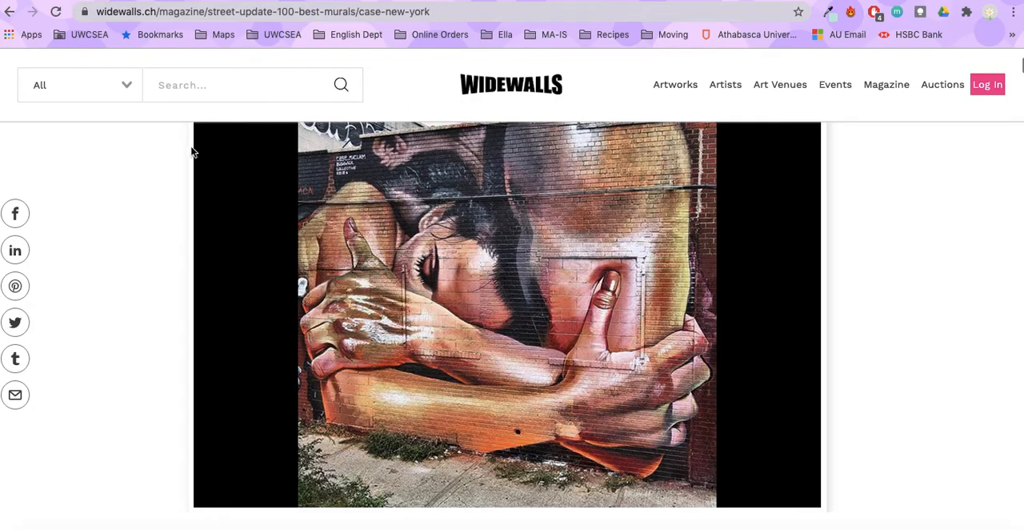
click(164, 260)
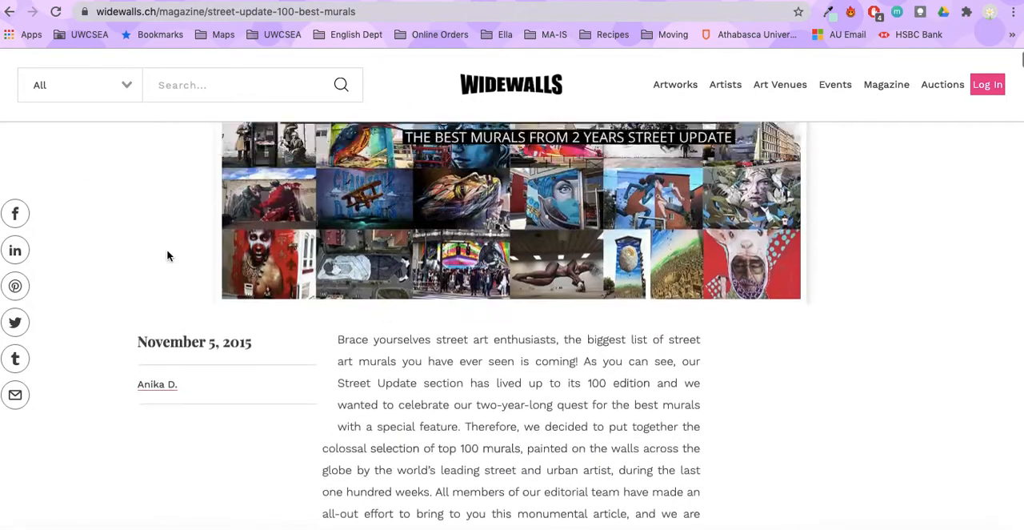
scroll(167, 256, down, 15)
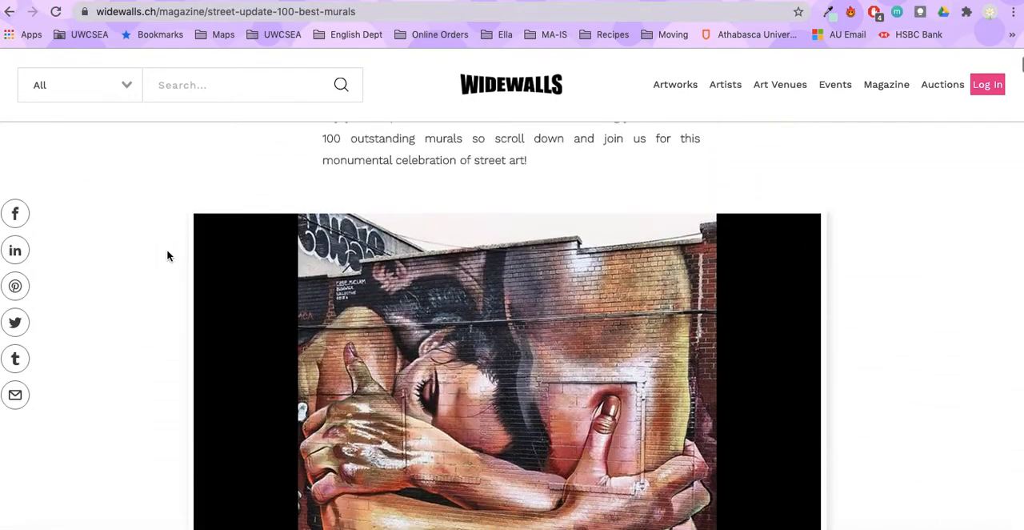
scroll(167, 256, down, 2)
scroll(264, 333, down, 3)
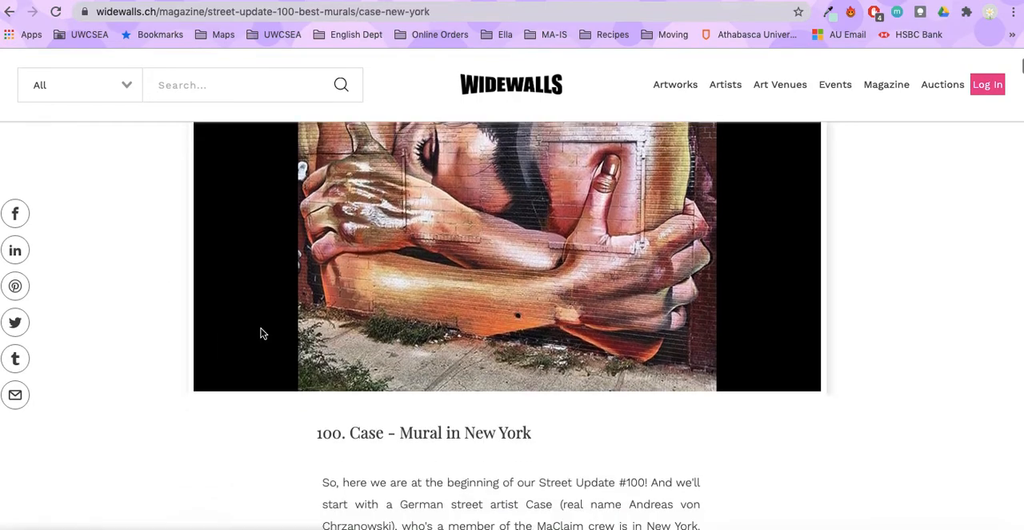
scroll(260, 333, down, 3)
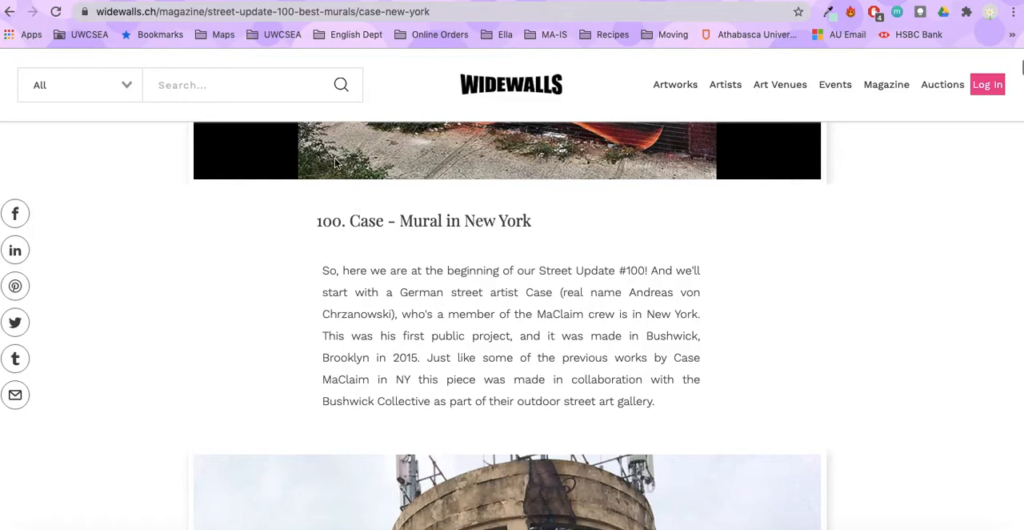
click(925, 0)
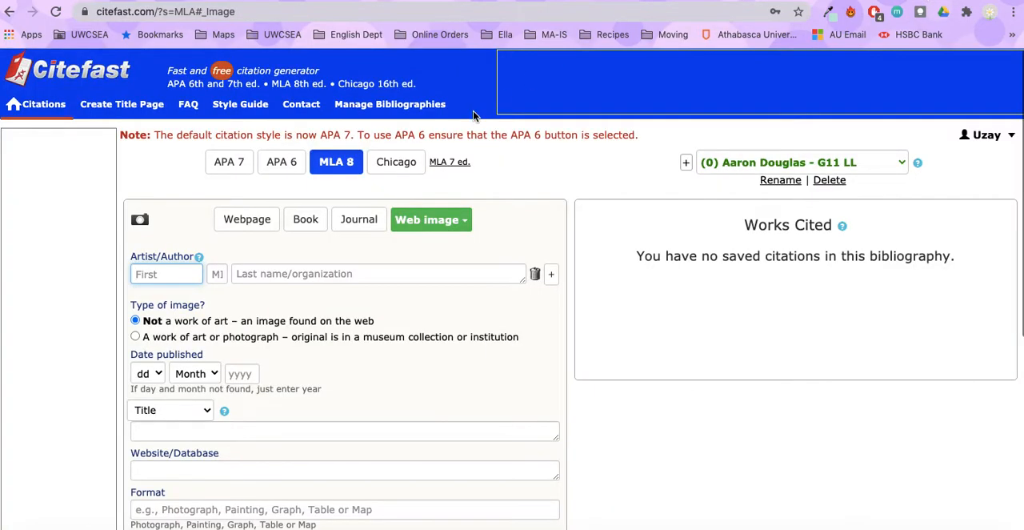
click(260, 273)
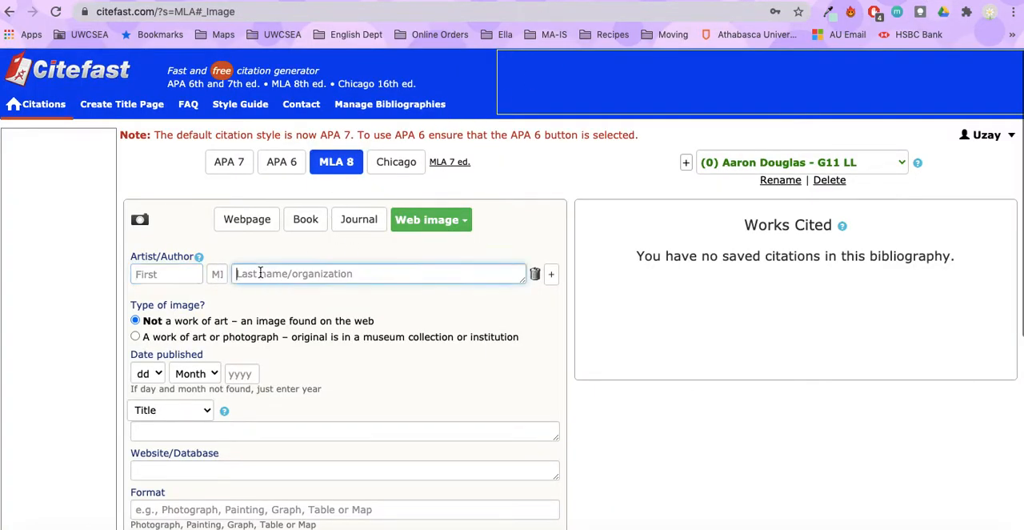
text(Case)
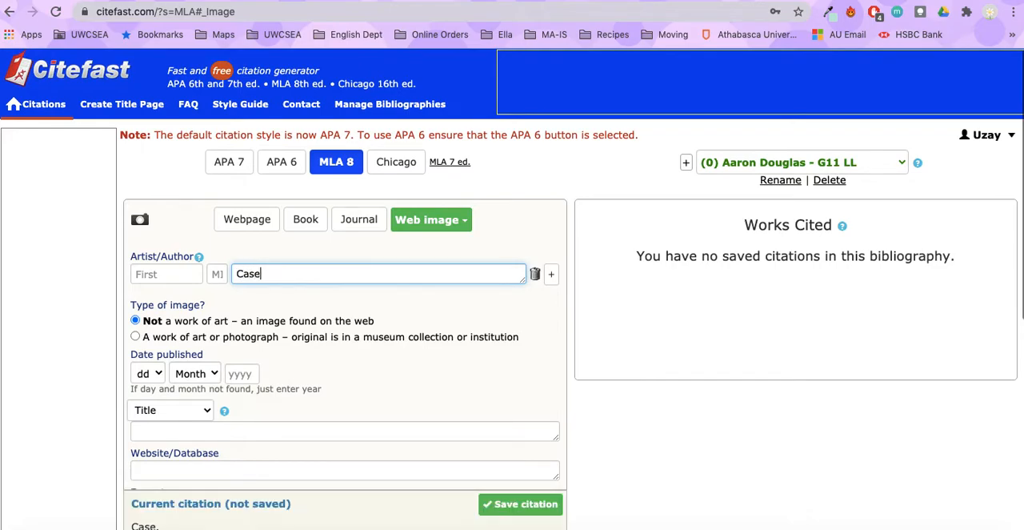
Set the image type to "Not a work of art – an image found on the web".
scroll(78, 378, down, 1)
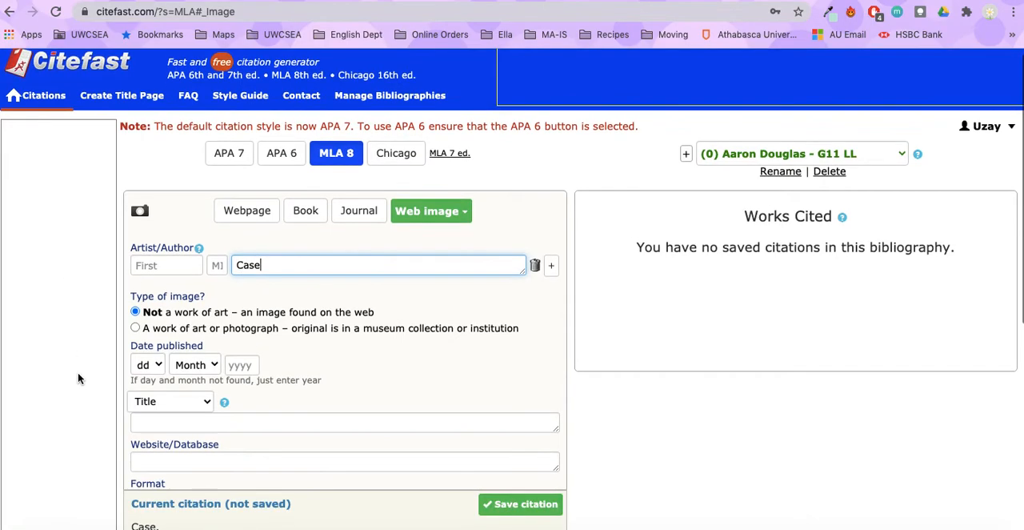
scroll(86, 363, down, 2)
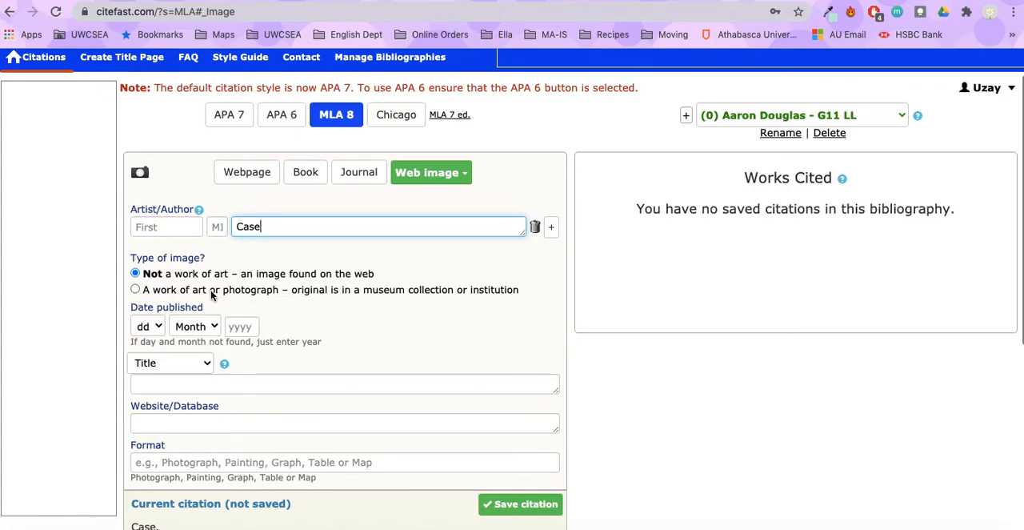
click(136, 290)
click(135, 273)
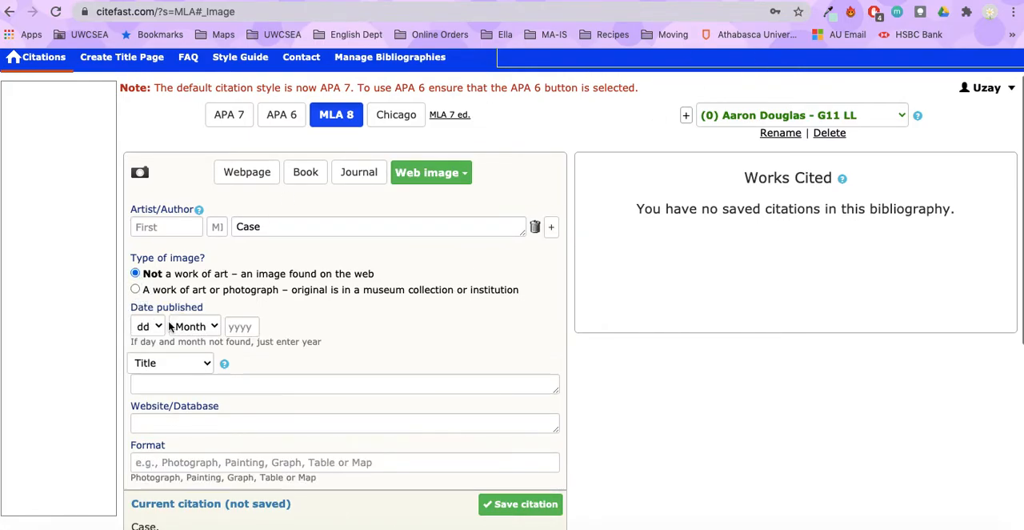
scroll(64, 336, down, 2)
scroll(60, 337, up, 1)
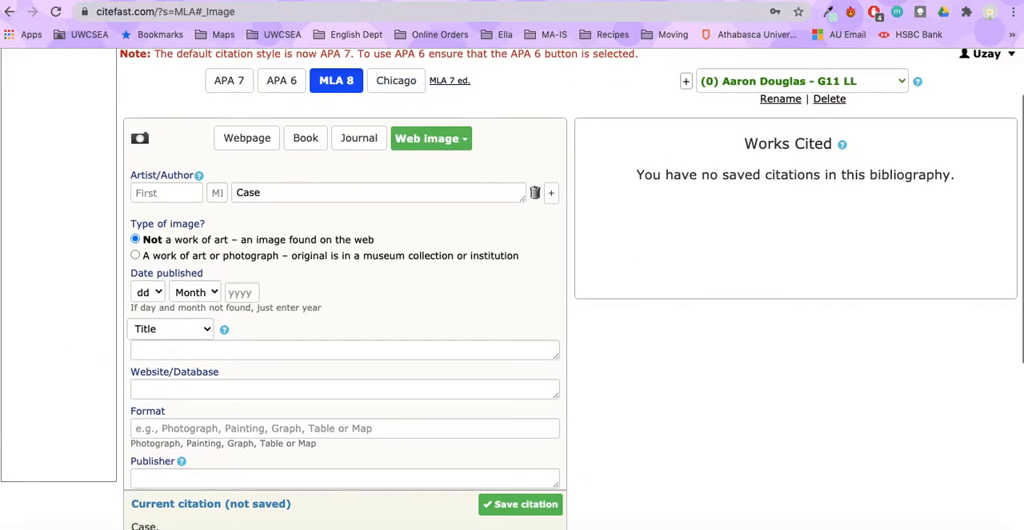
Look up the mural's year in the Widewalls article and set the publication year to 2015 in the citation form.
click(952, 1)
scroll(323, 373, down, 1)
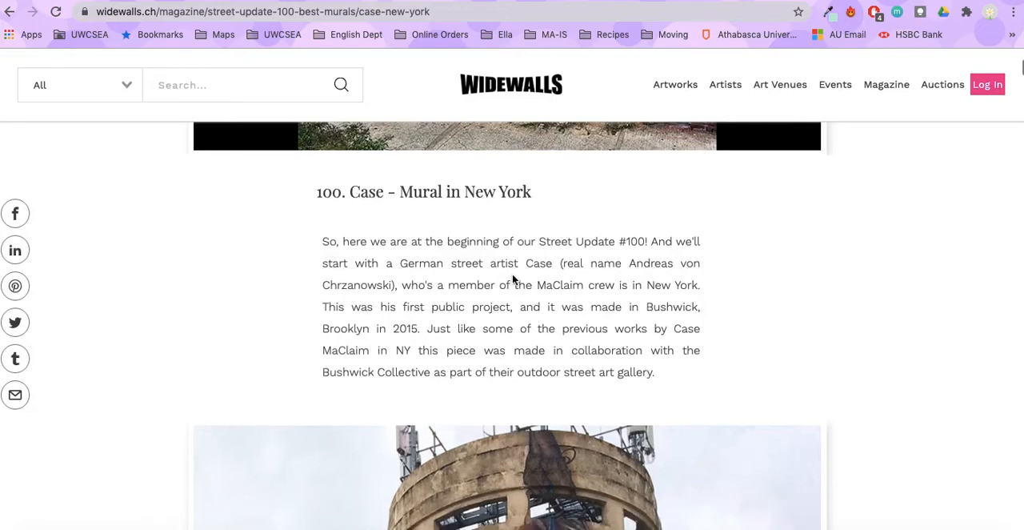
double_click(405, 328)
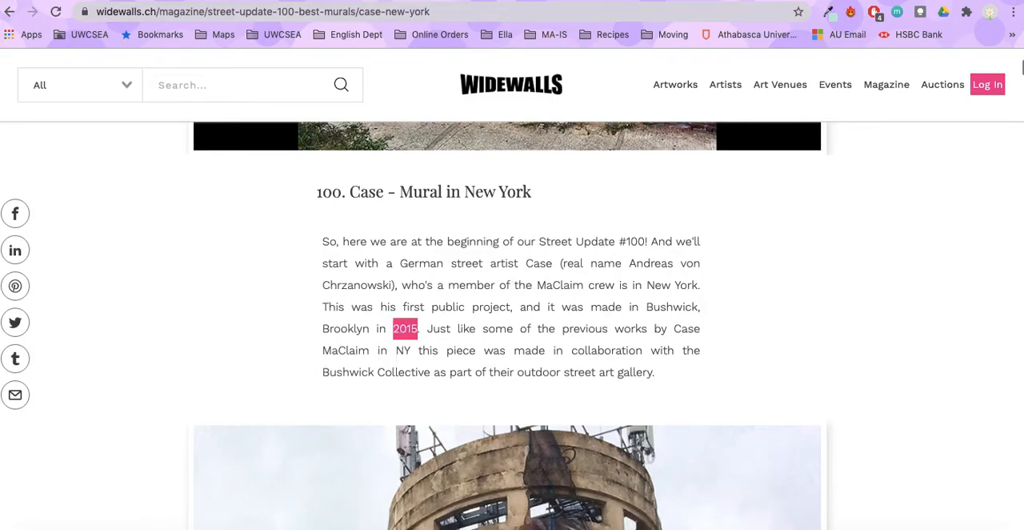
click(512, 1)
click(238, 292)
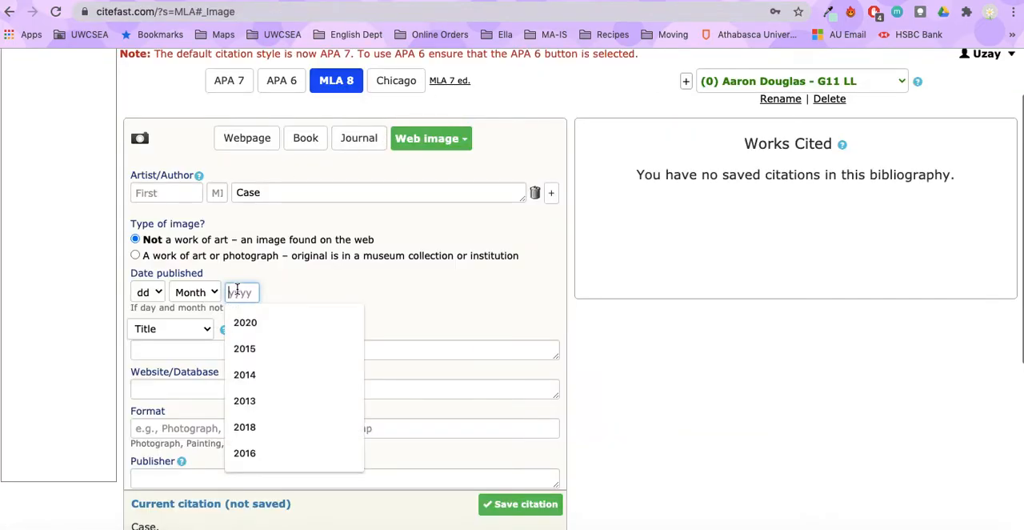
click(246, 350)
Copy "Mural in New York" from the Widewalls article heading into the citation's title, without a trailing line break.
scroll(336, 291, down, 1)
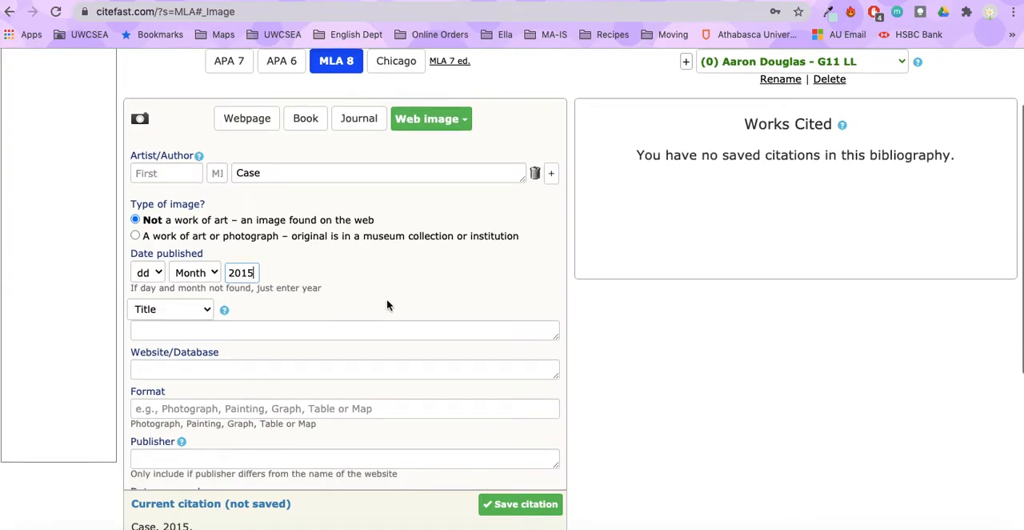
click(952, 1)
scroll(557, 288, down, 1)
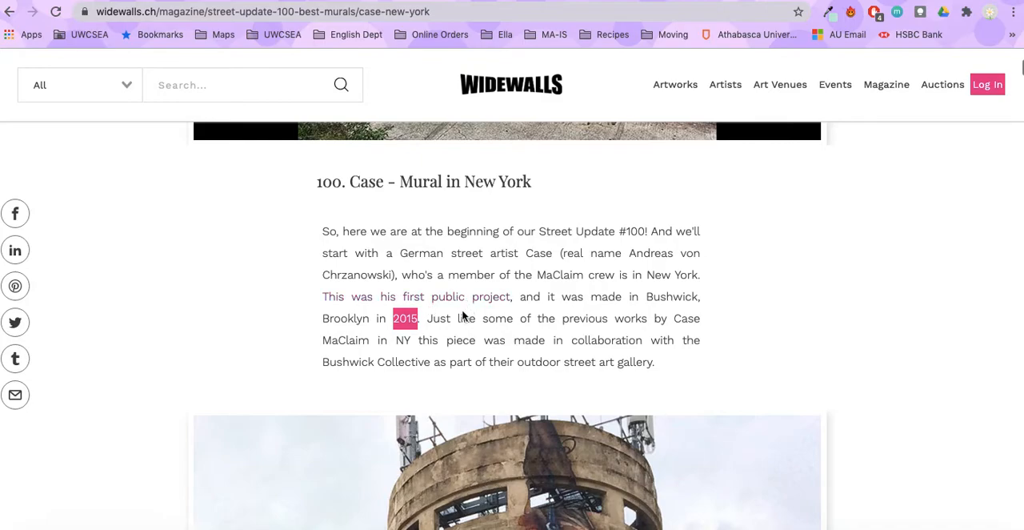
scroll(362, 244, up, 3)
scroll(362, 244, down, 3)
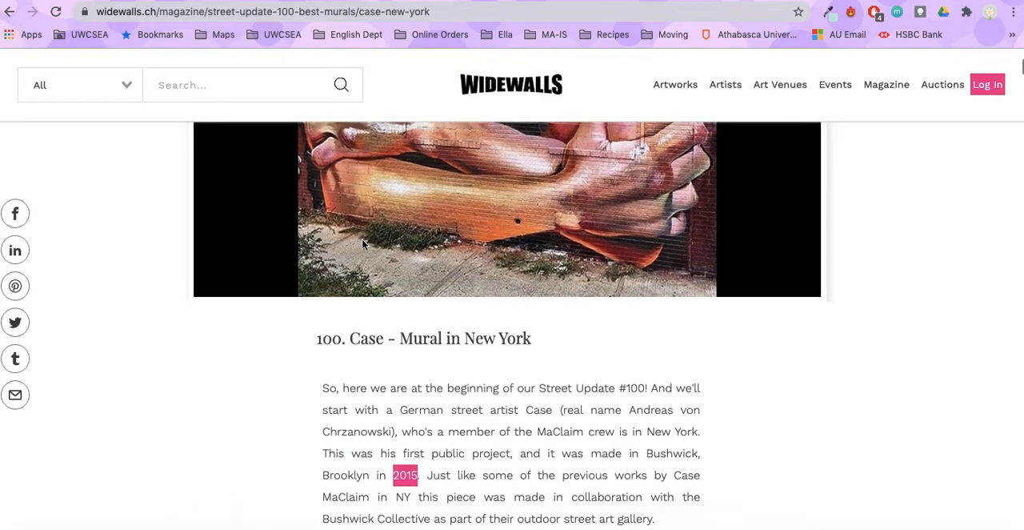
scroll(362, 244, up, 7)
scroll(362, 244, down, 8)
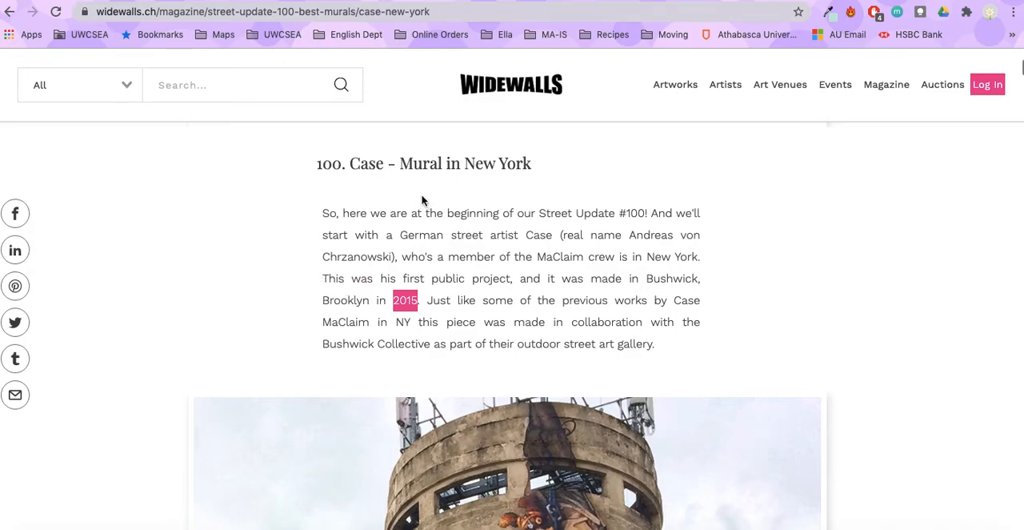
drag(401, 165, 526, 178)
key(super+c)
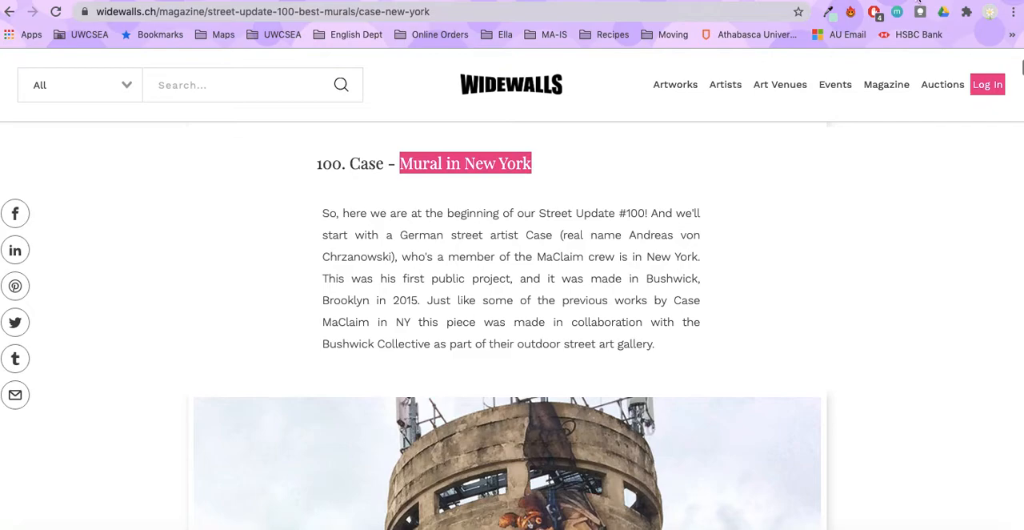
click(918, 0)
click(183, 331)
key(super+v)
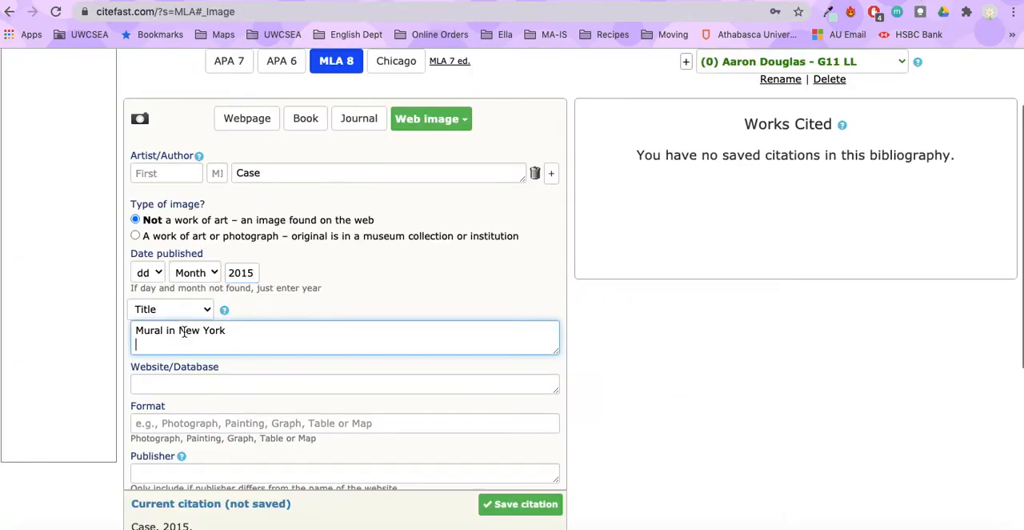
key(BackSpace)
Enter Widewalls as the website and Mural as the format of the citation.
scroll(187, 339, down, 3)
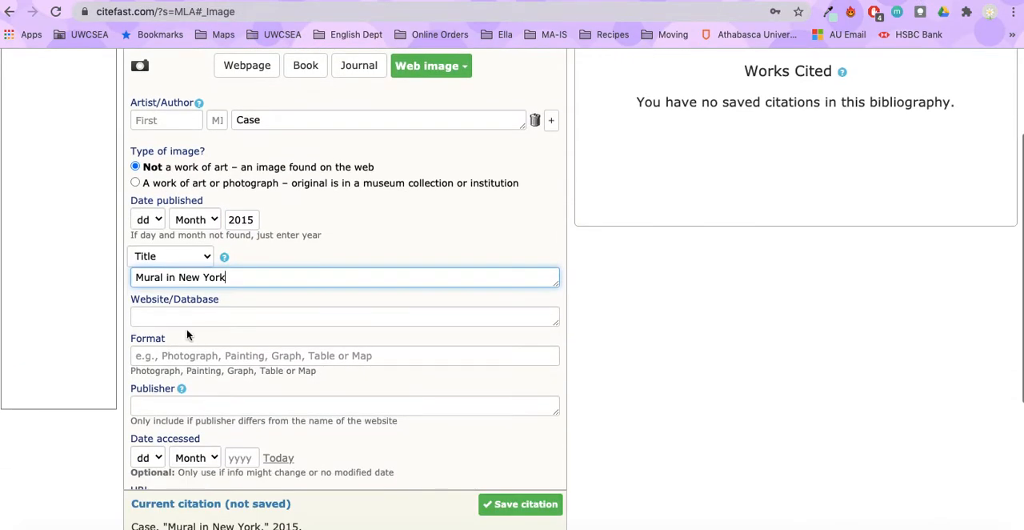
click(180, 321)
click(932, 2)
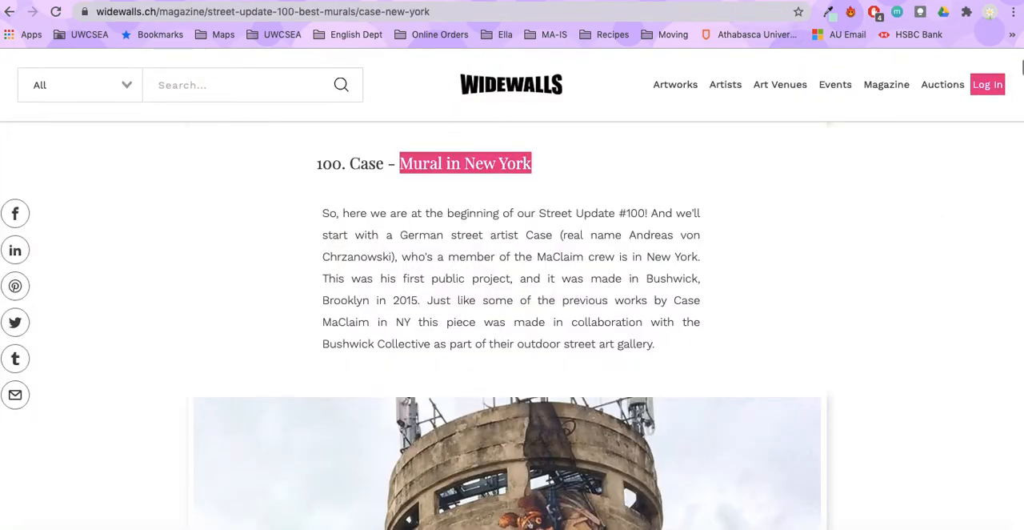
click(790, 2)
text(Wi)
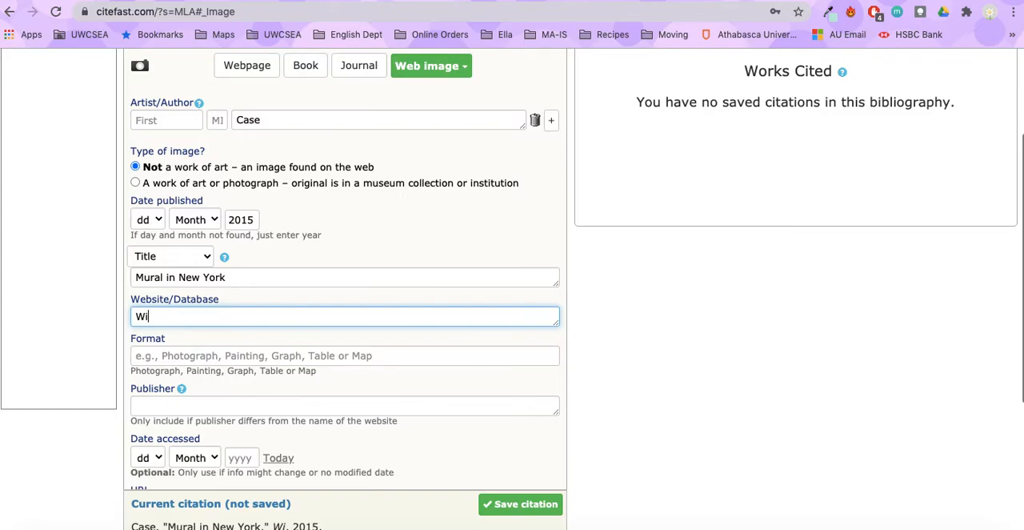
text(dewalls)
click(164, 356)
text(Mural)
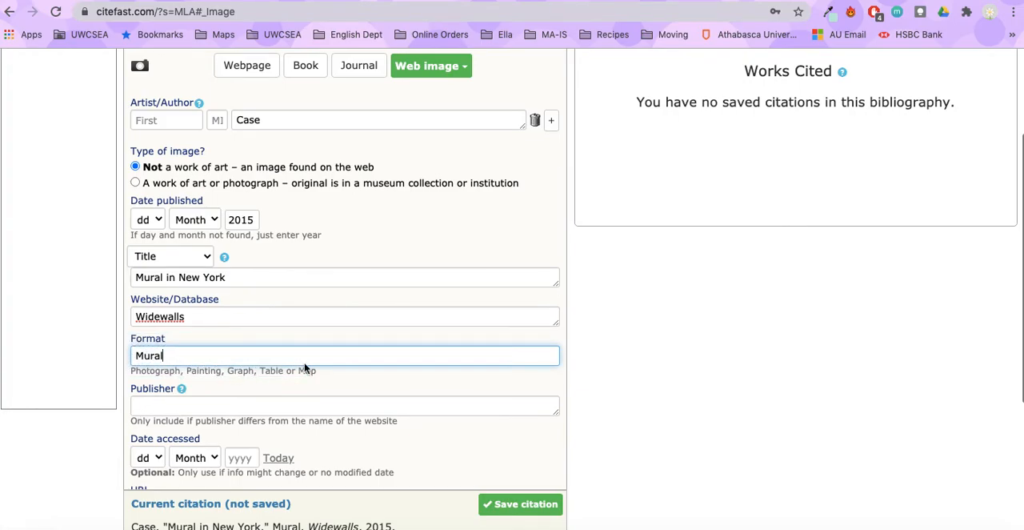
Copy the Widewalls article's web address into the citation's URL and set the access date to today, 6 Nov. 2020.
scroll(304, 368, down, 2)
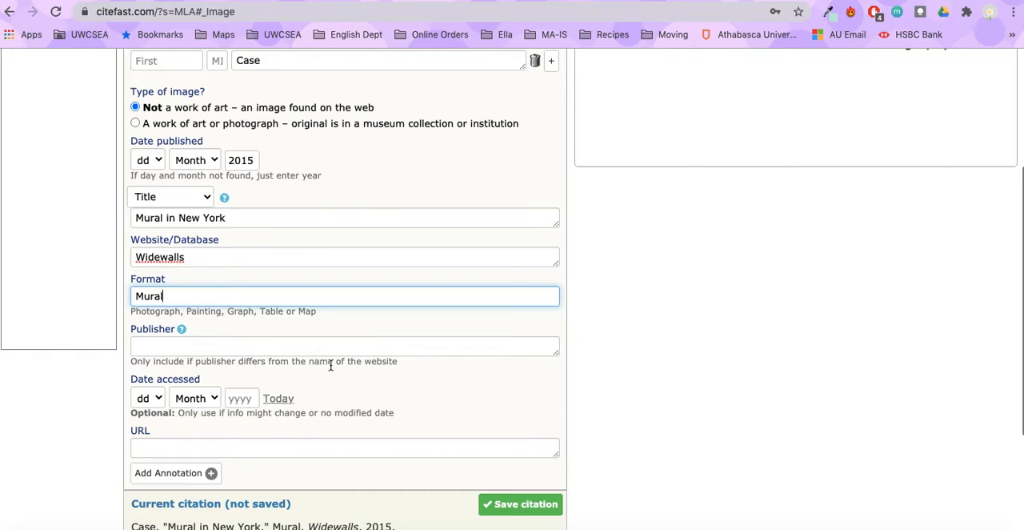
scroll(369, 311, up, 2)
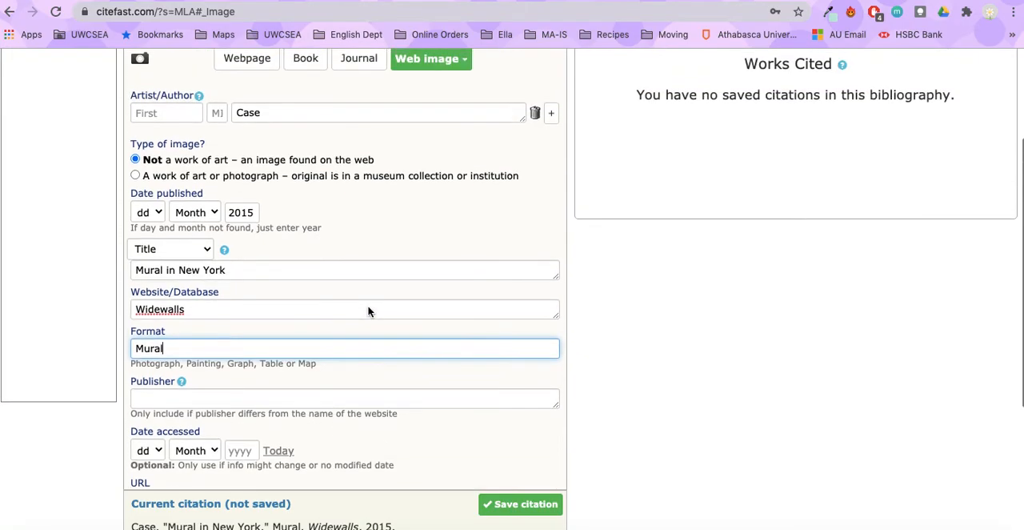
click(933, 1)
click(472, 19)
key(ctrl+c)
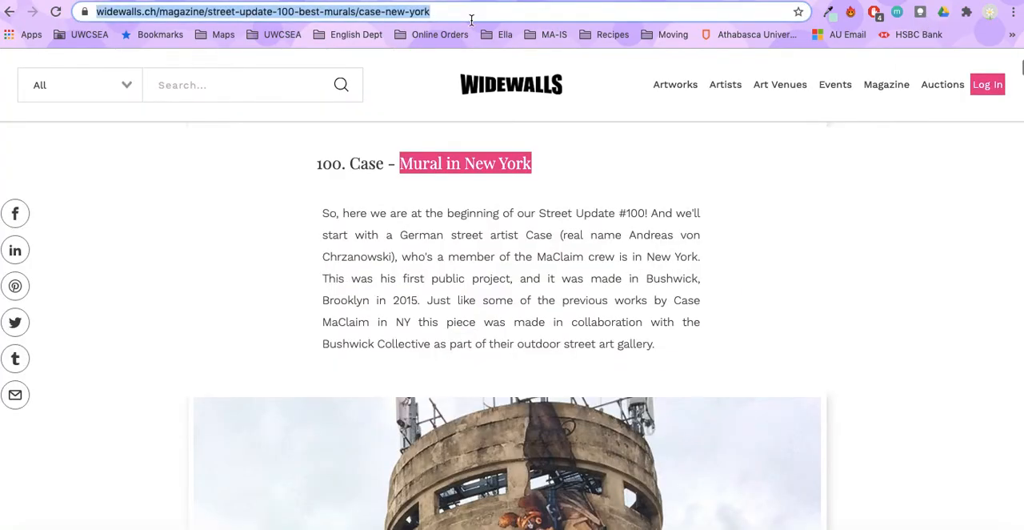
scroll(287, 242, down, 3)
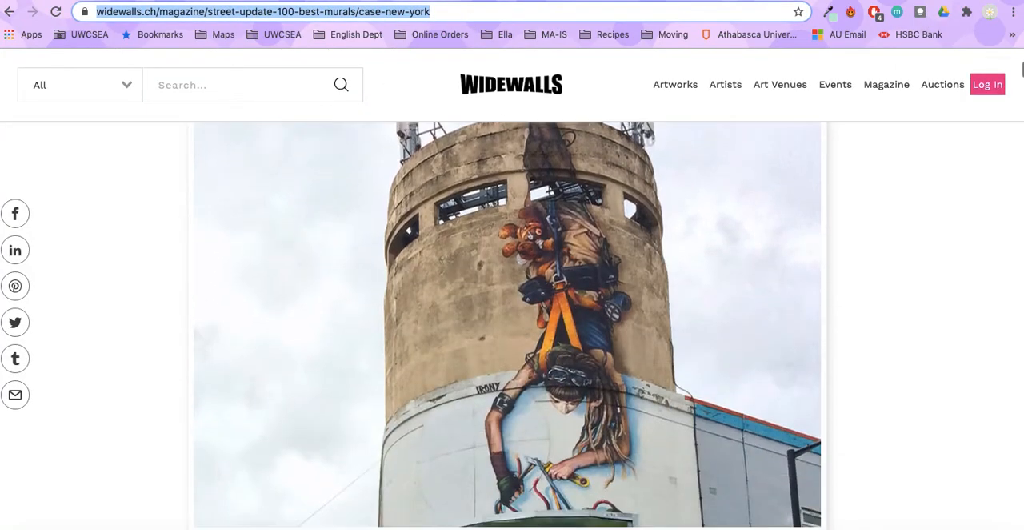
click(640, 1)
scroll(176, 418, down, 2)
click(162, 404)
key(ctrl+v)
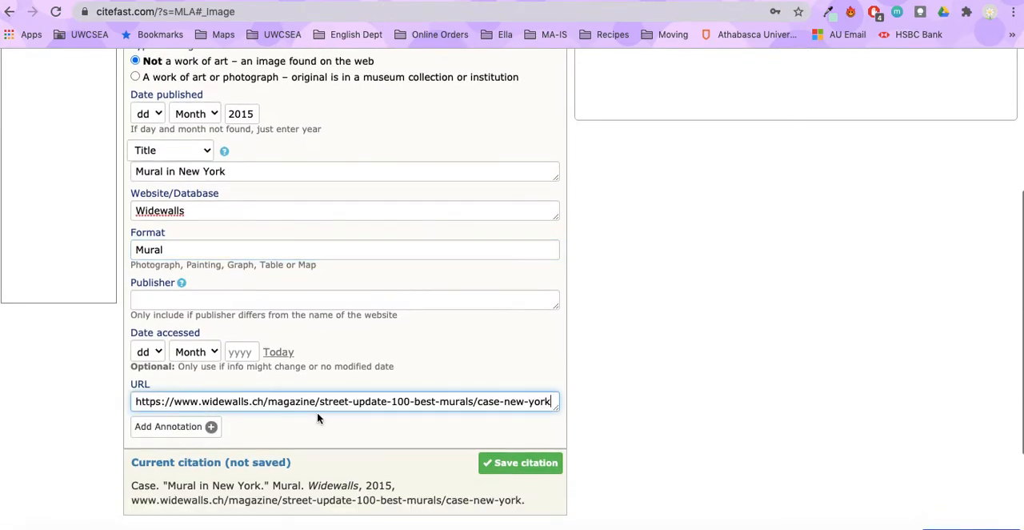
click(273, 355)
scroll(320, 362, down, 1)
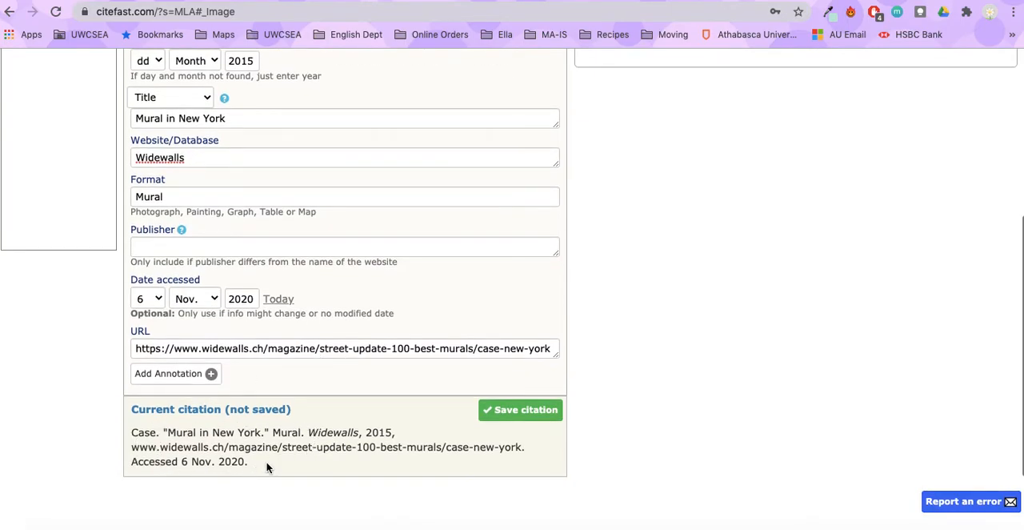
Create a new bibliography named "Sample for G11 LL" in MLA style.
scroll(360, 396, up, 3)
scroll(360, 396, down, 3)
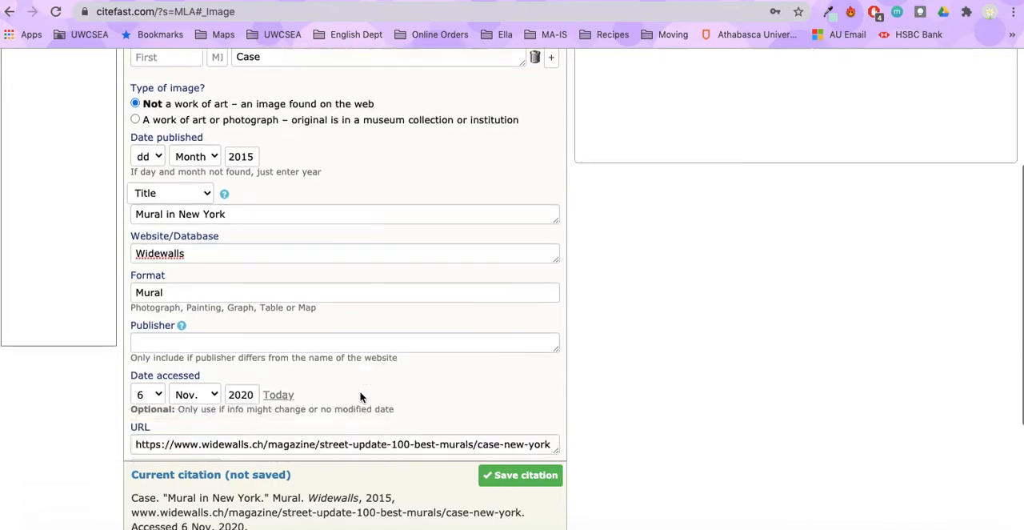
scroll(360, 396, up, 3)
scroll(360, 396, up, 4)
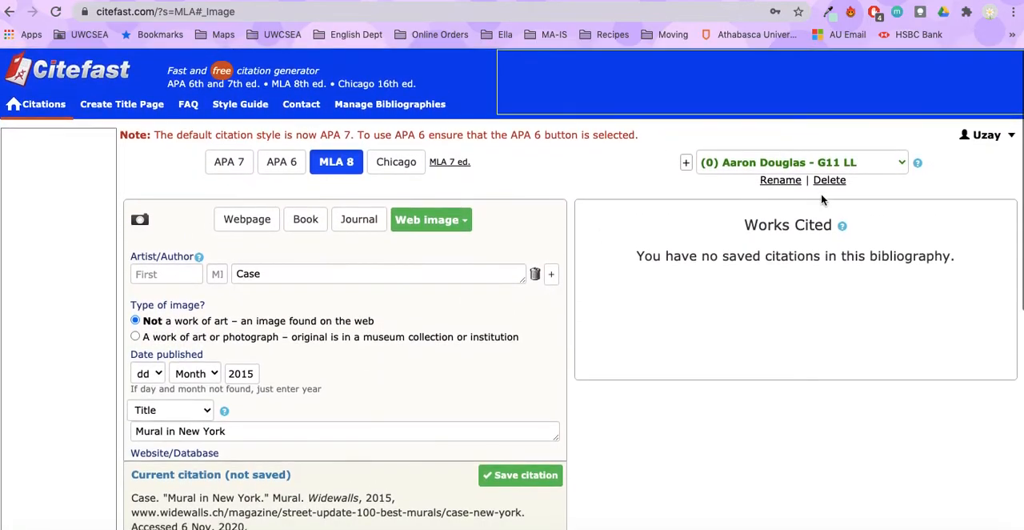
click(899, 162)
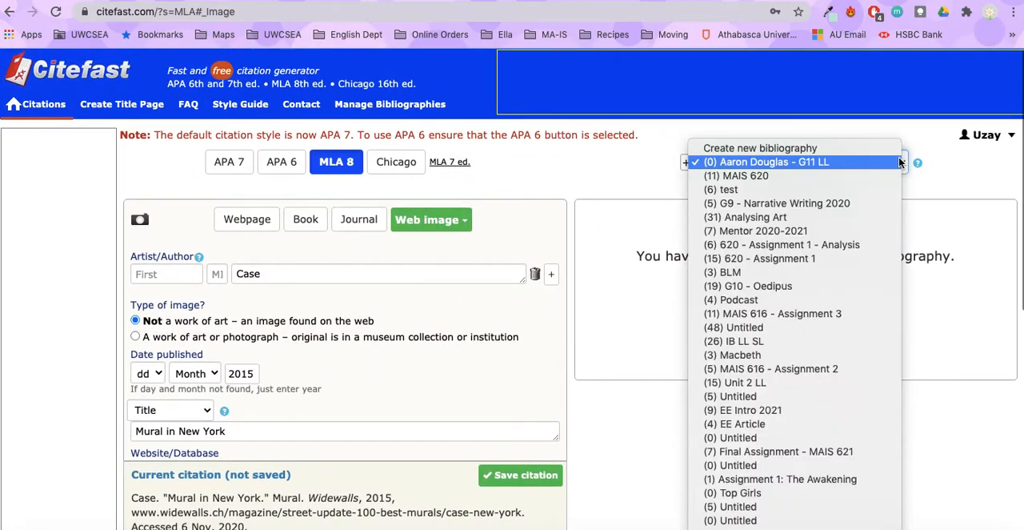
click(710, 149)
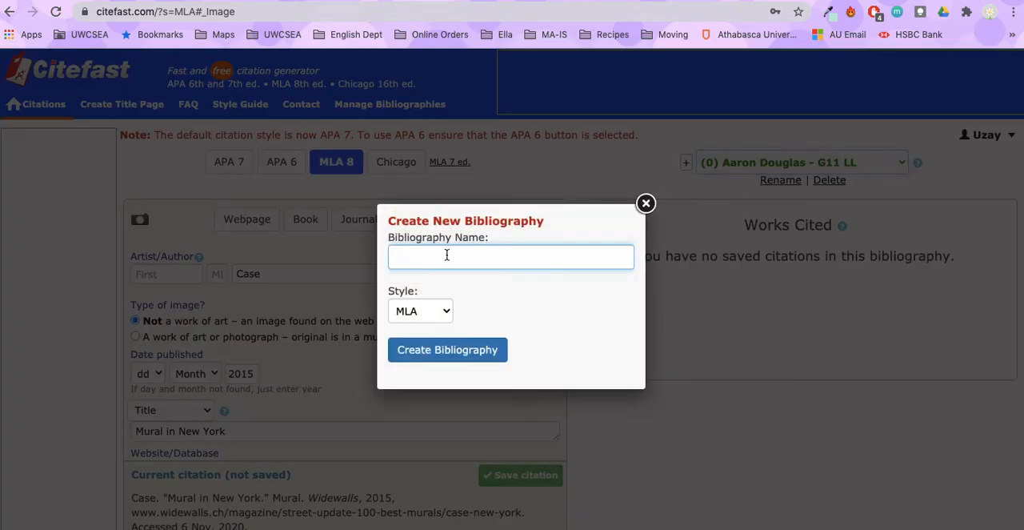
text(Sample for G11 LL)
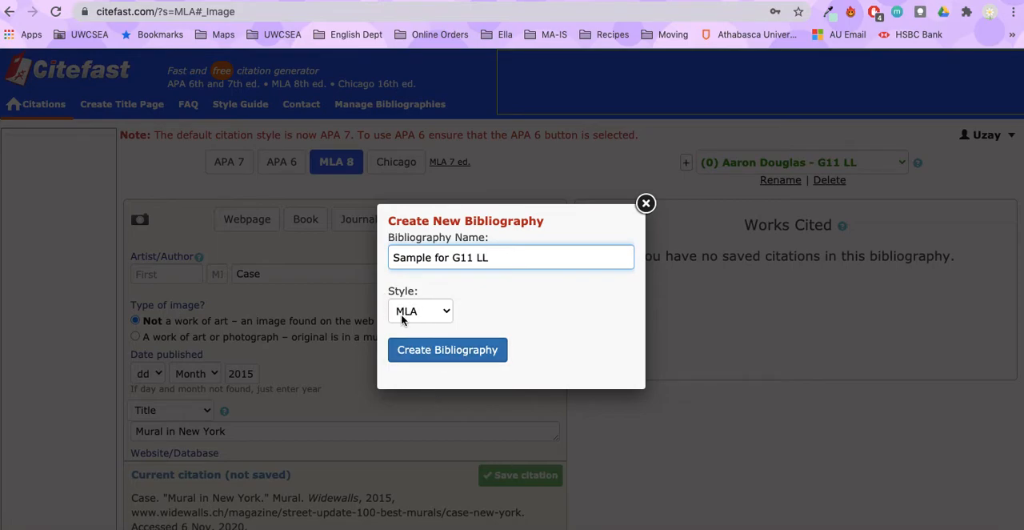
click(456, 352)
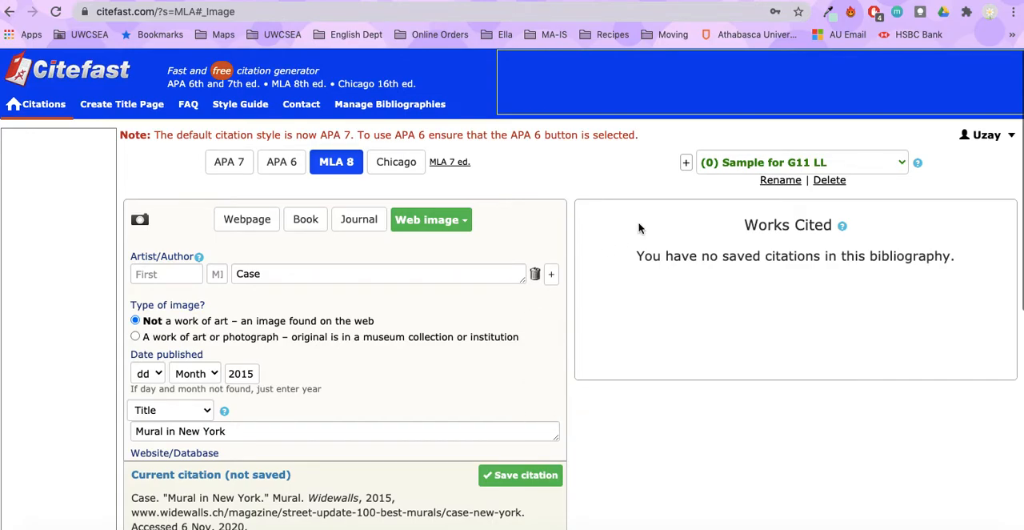
click(880, 167)
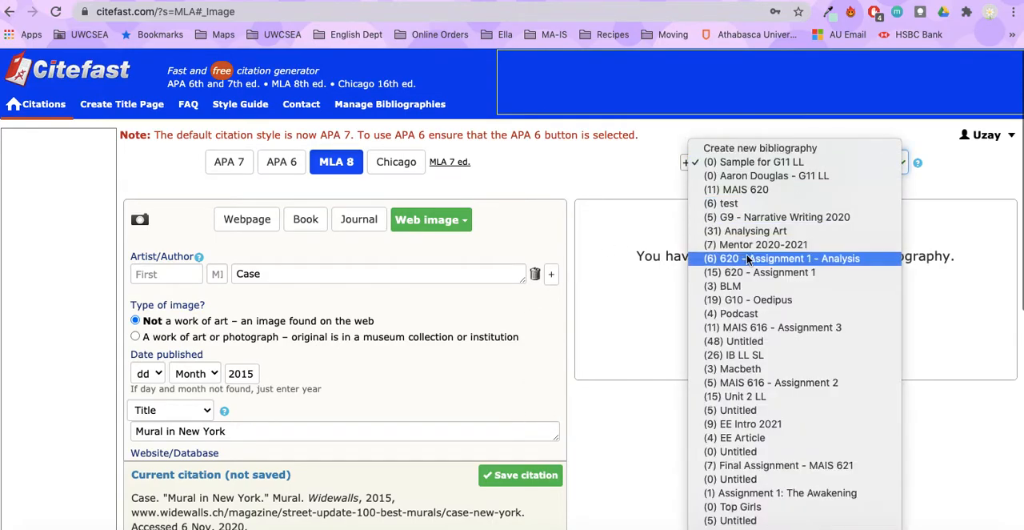
scroll(760, 370, down, 1)
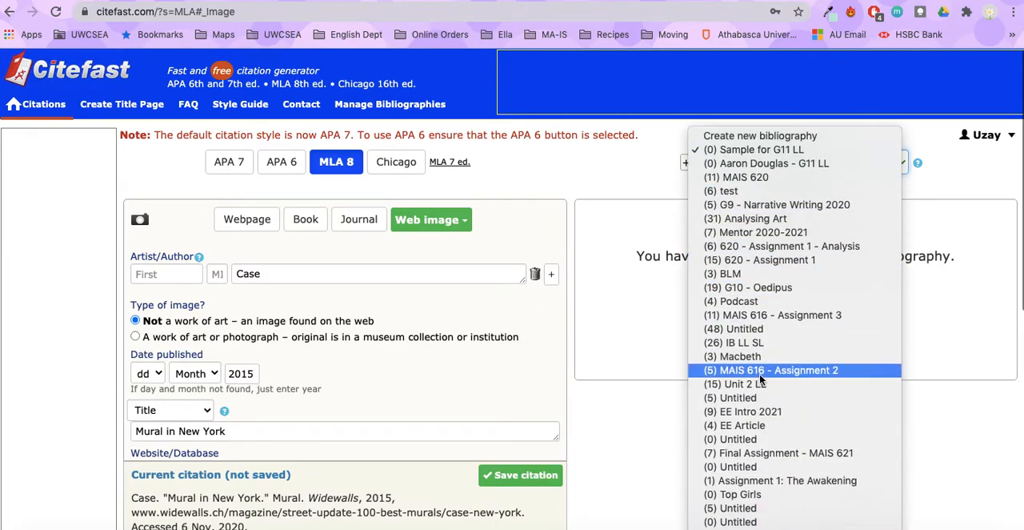
click(676, 136)
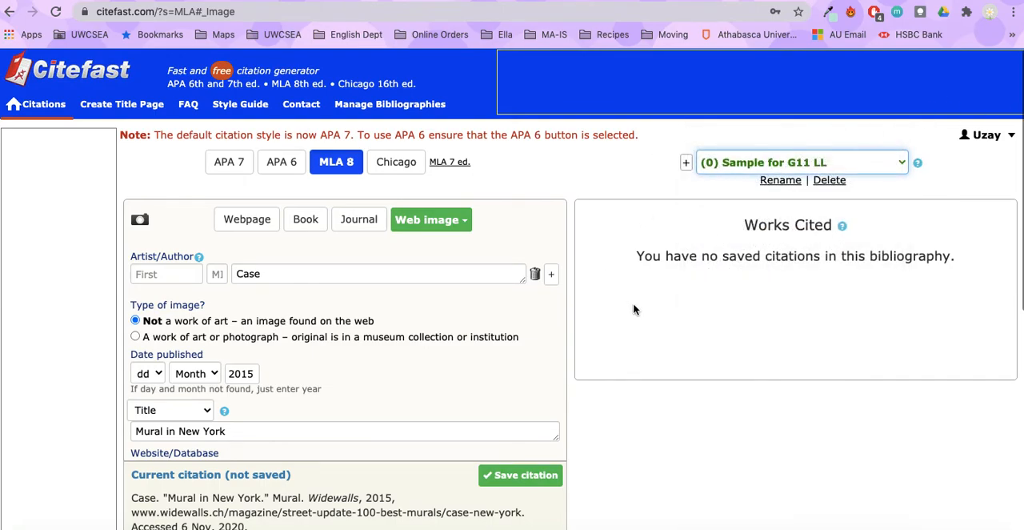
Save the finished mural citation to the Sample for G11 LL bibliography.
scroll(634, 310, down, 4)
click(536, 477)
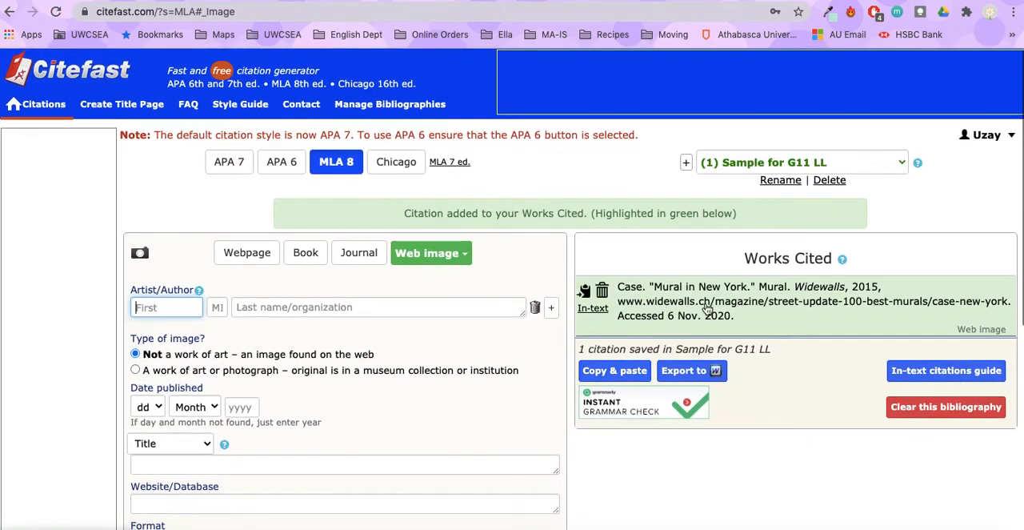
View the copy-and-paste version of the works cited list, close it, and show the mural's in-text citation.
click(623, 373)
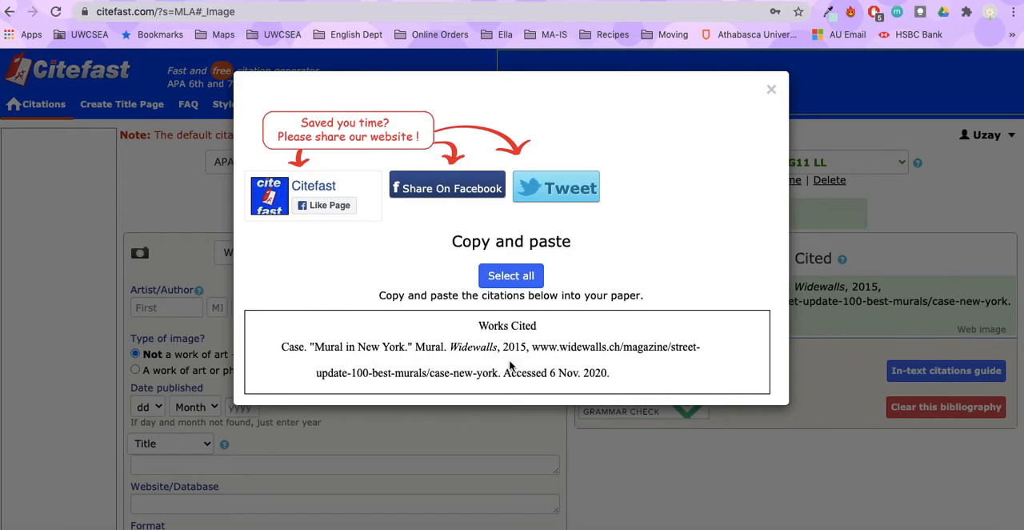
click(770, 91)
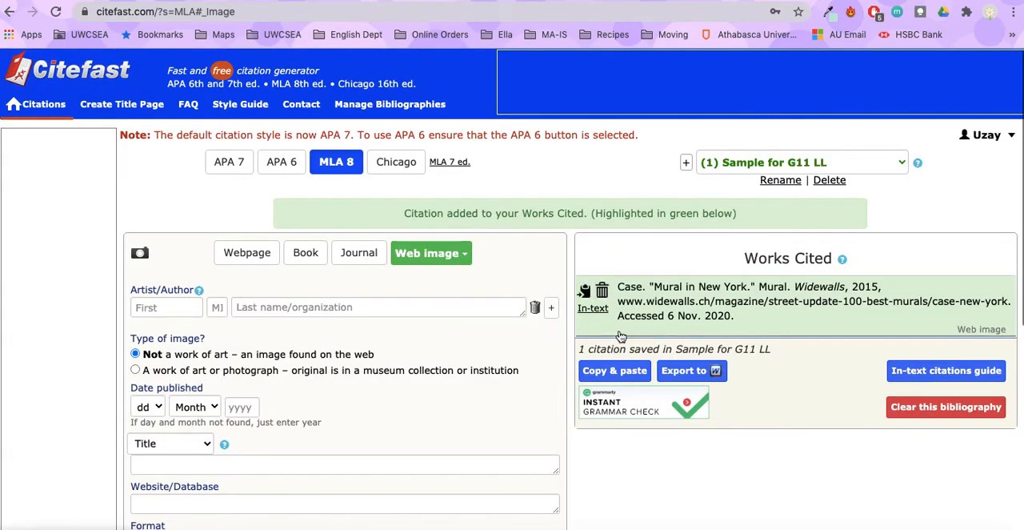
click(593, 308)
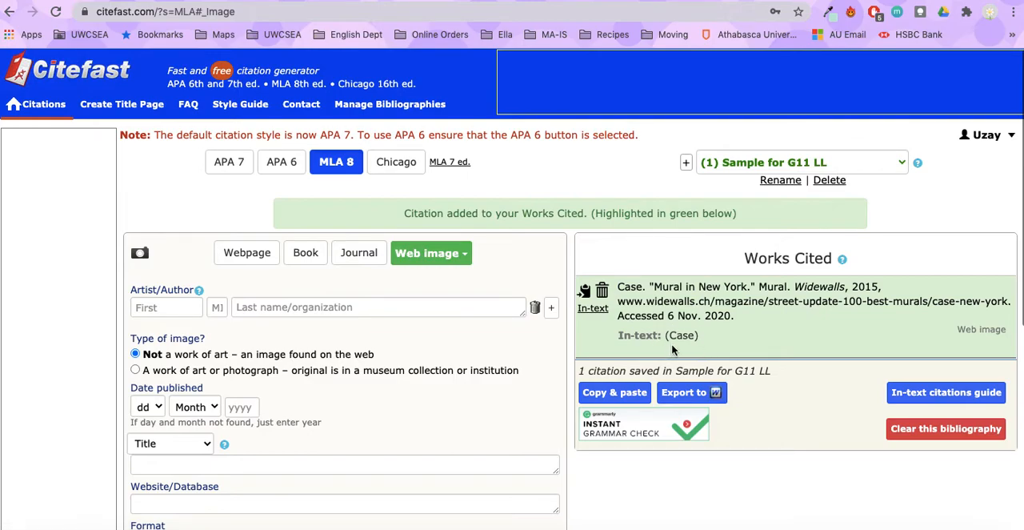
drag(665, 337, 704, 340)
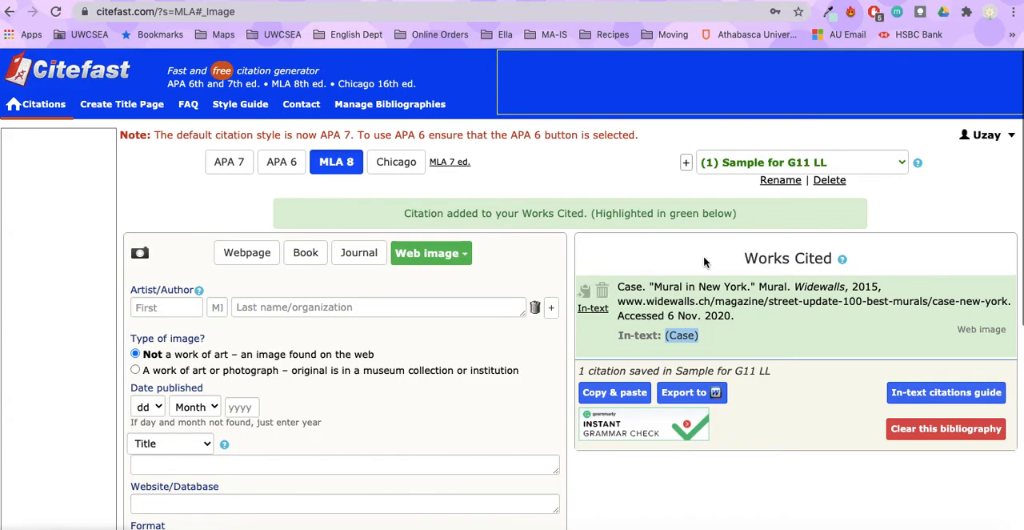
click(662, 248)
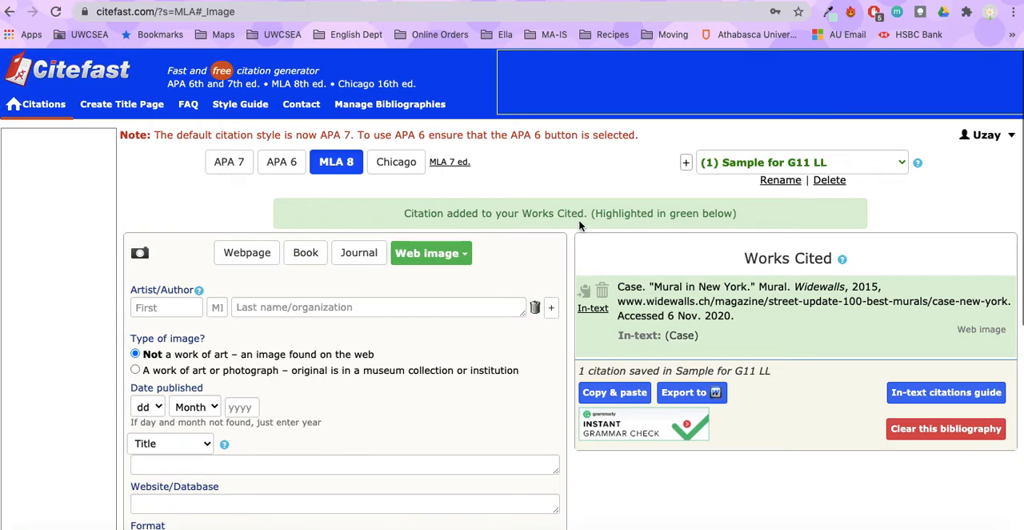